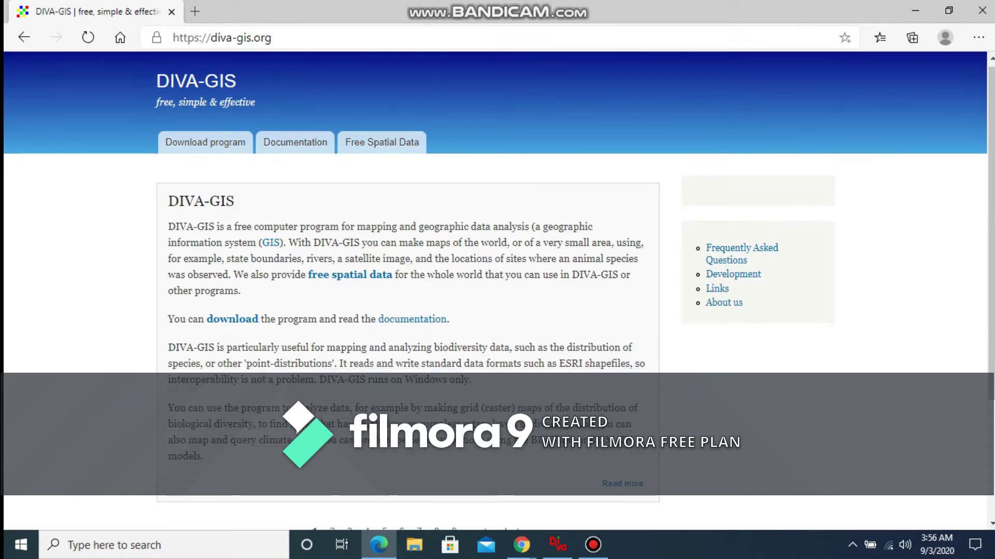
Open the program download from the DIVA-GIS home page and download the program archive
scroll(497, 291, down, 1)
scroll(497, 290, down, 1)
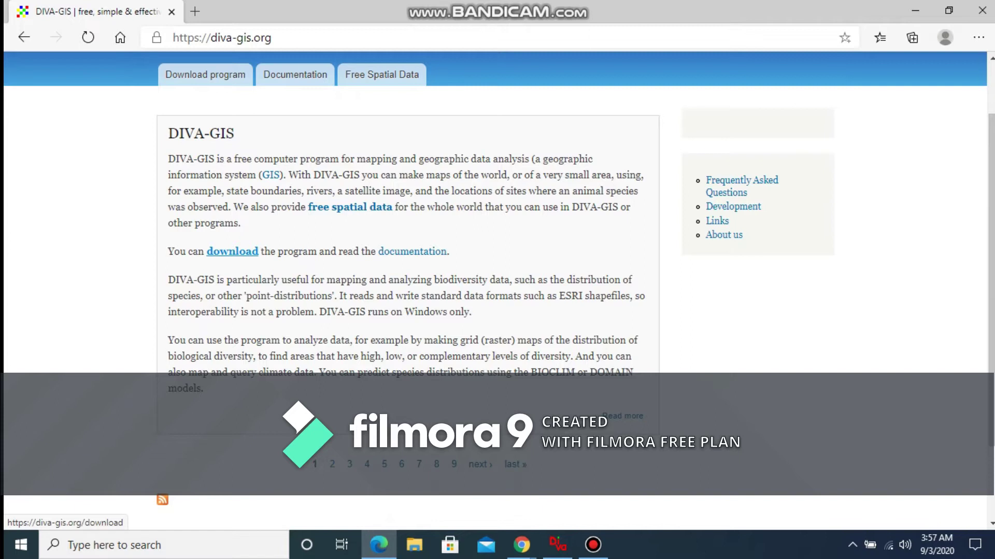
click(232, 251)
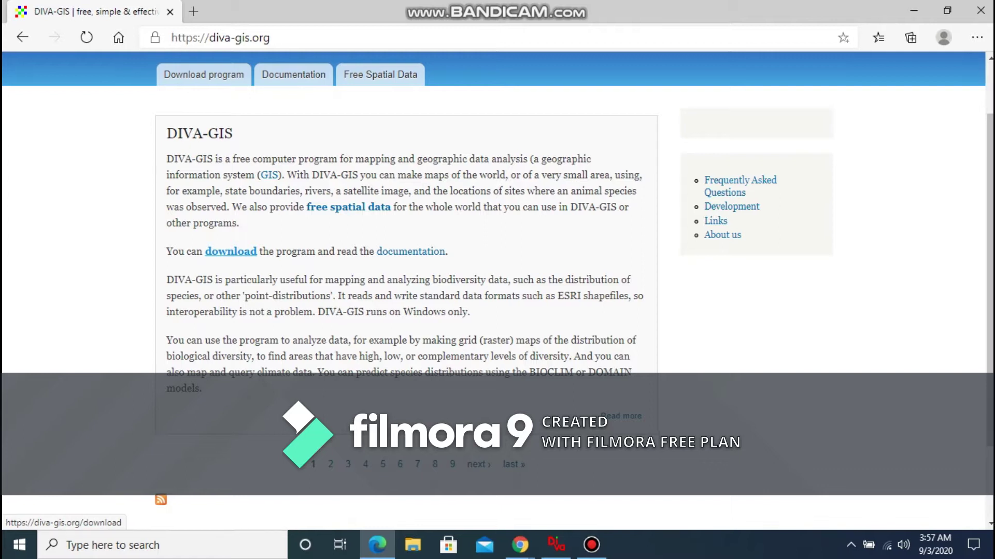
click(231, 252)
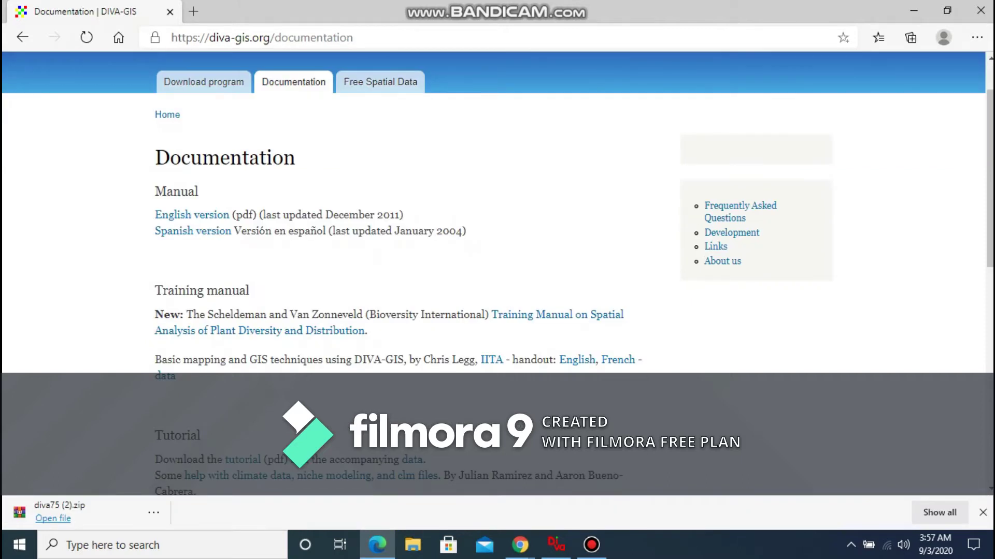
Look through the Documentation page's manuals, training manual, tutorial and exercises
scroll(493, 274, down, 1)
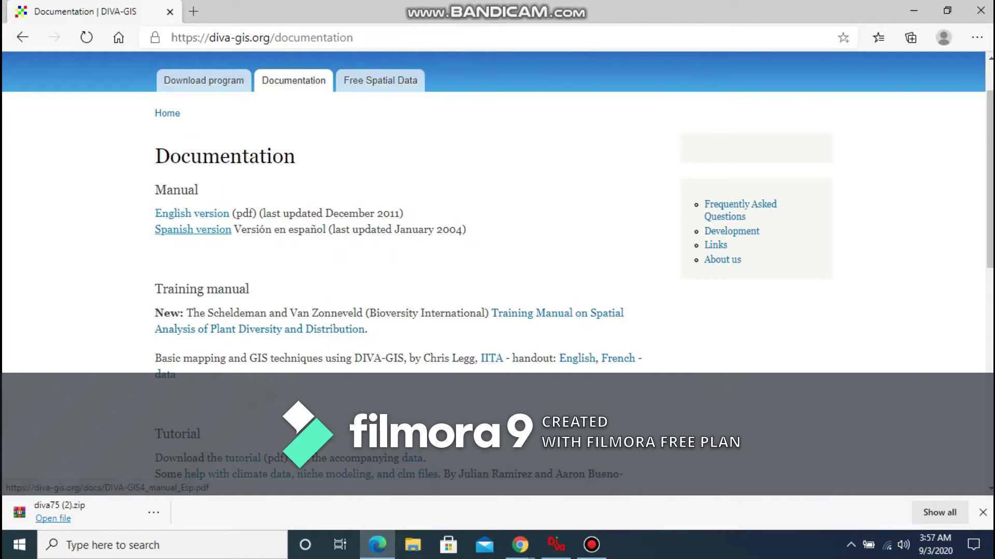
scroll(193, 230, down, 3)
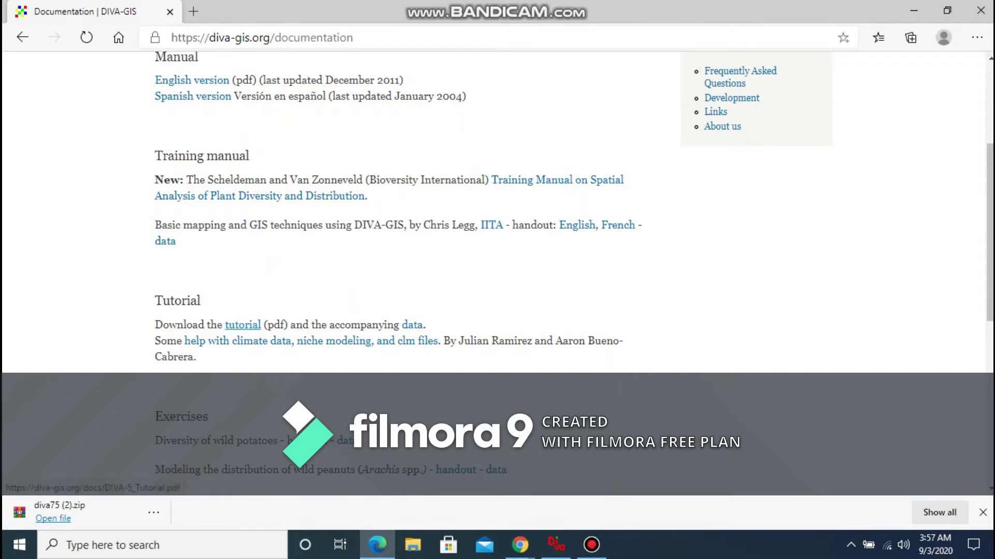
scroll(394, 233, down, 2)
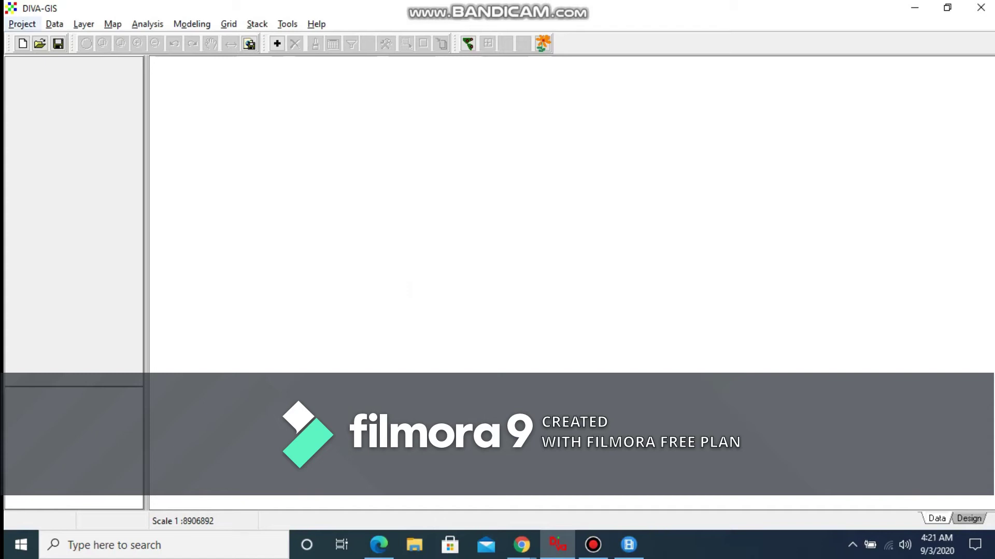
click(22, 24)
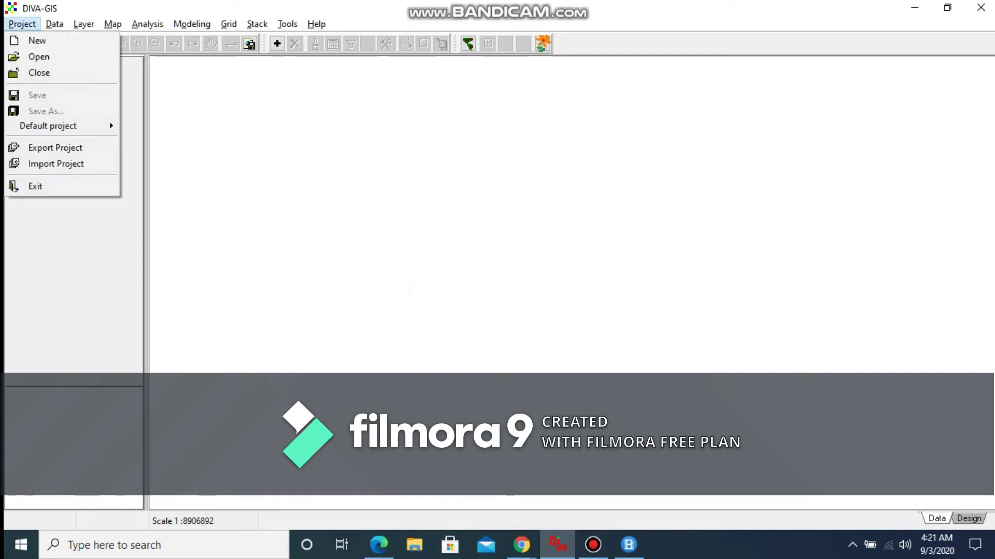
click(54, 24)
mouse_move(54, 24)
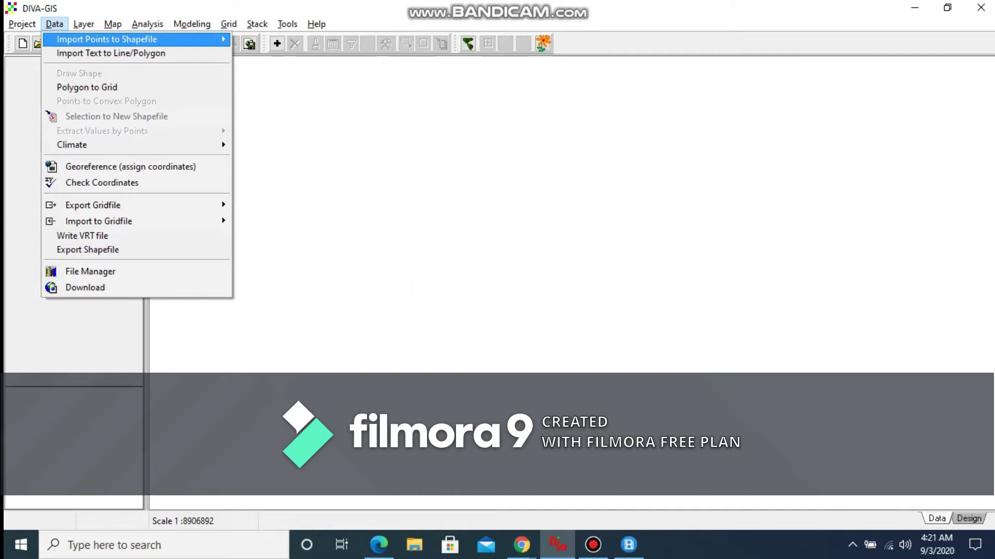
key(Escape)
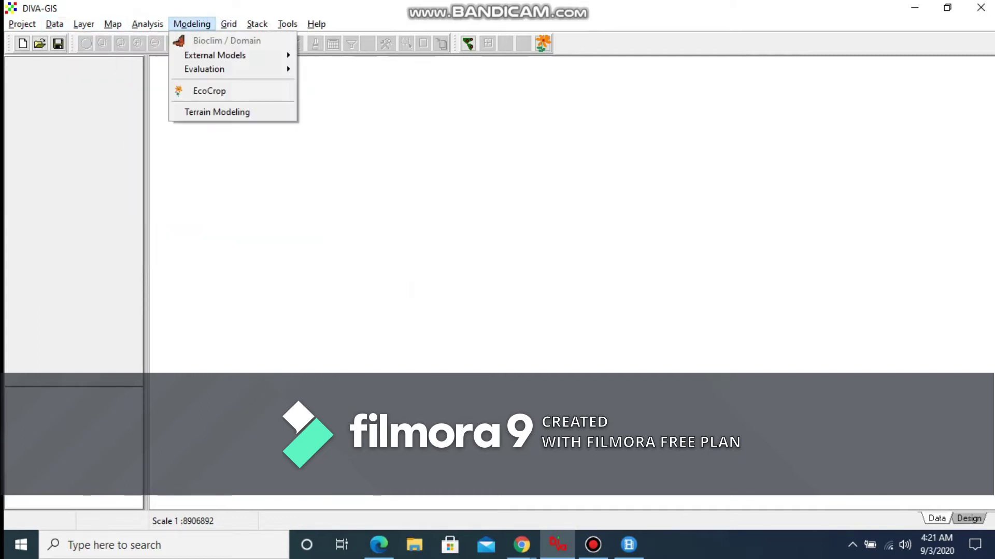
mouse_move(22, 24)
key(Down)
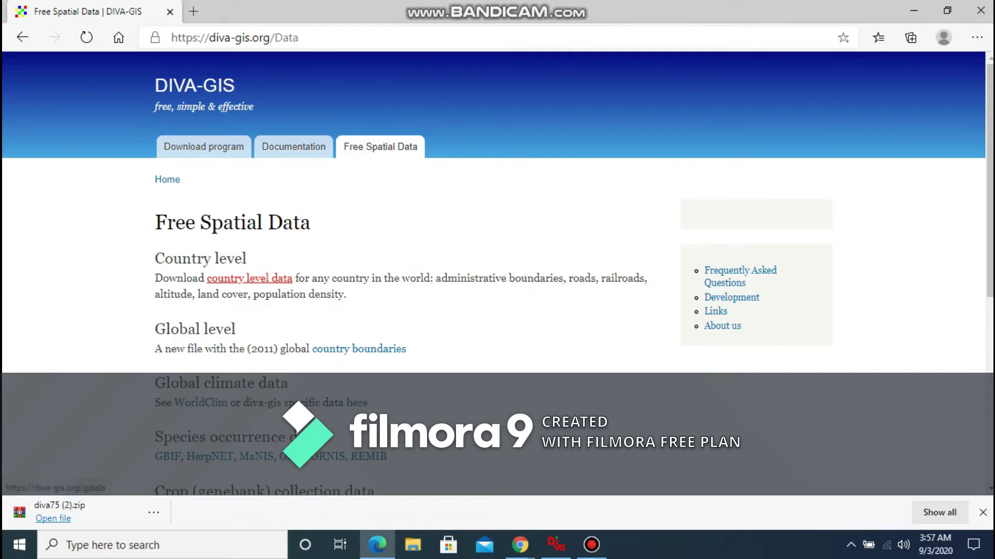
Download the country level data for Pakistan with the subject Administrative areas
click(249, 278)
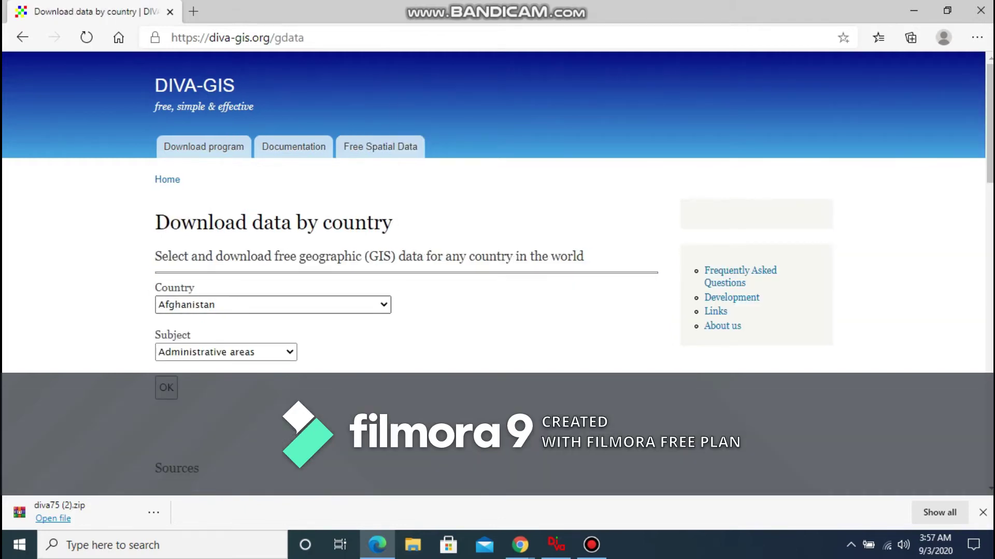
click(273, 305)
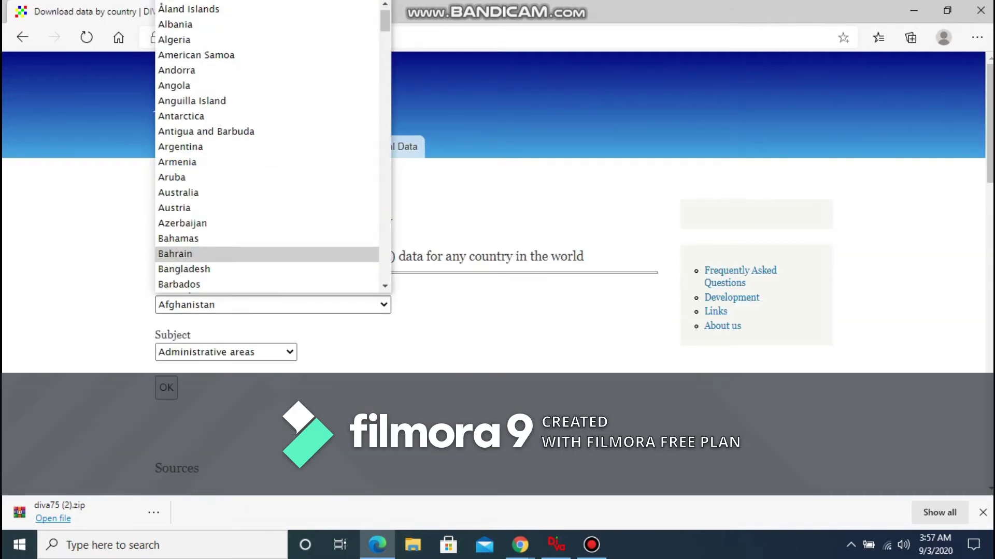
key(p)
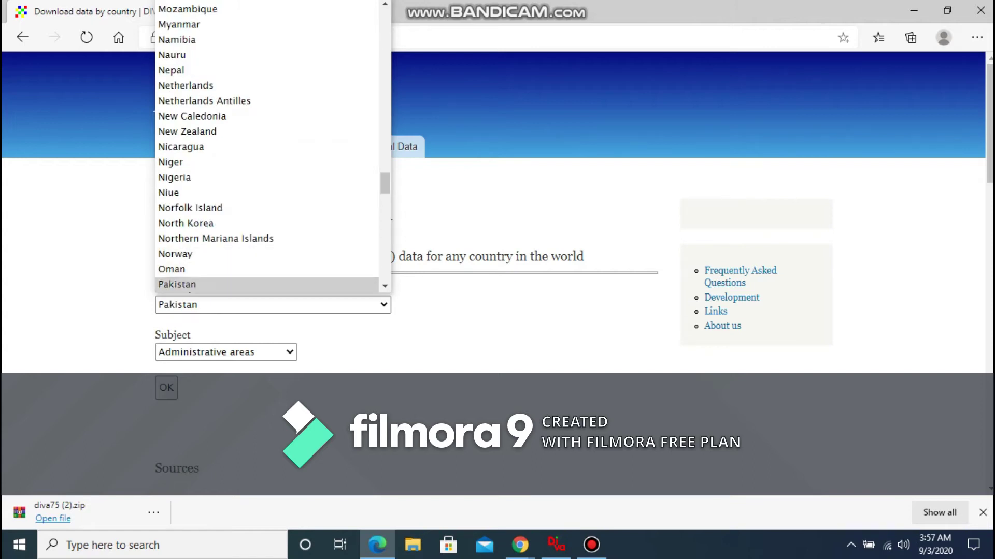
key(Return)
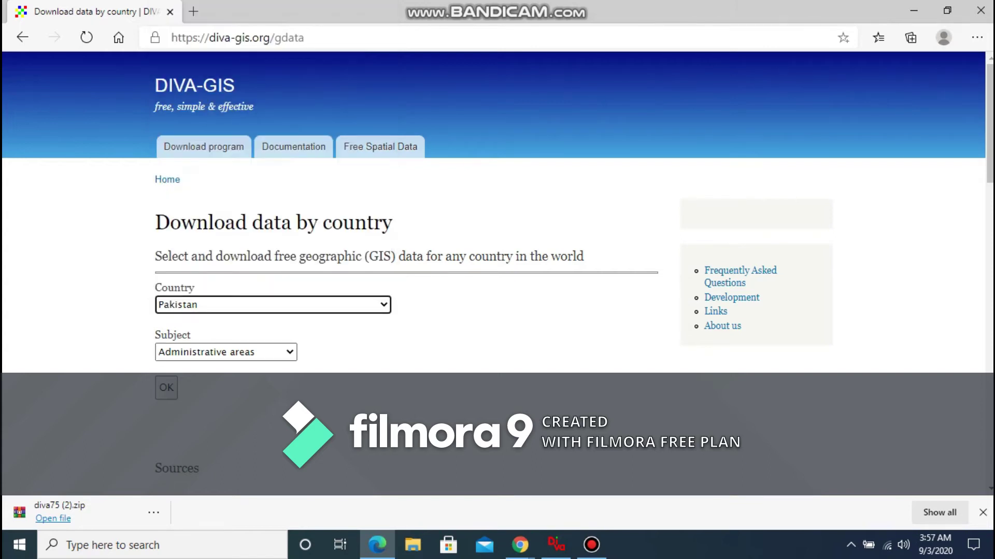
click(226, 353)
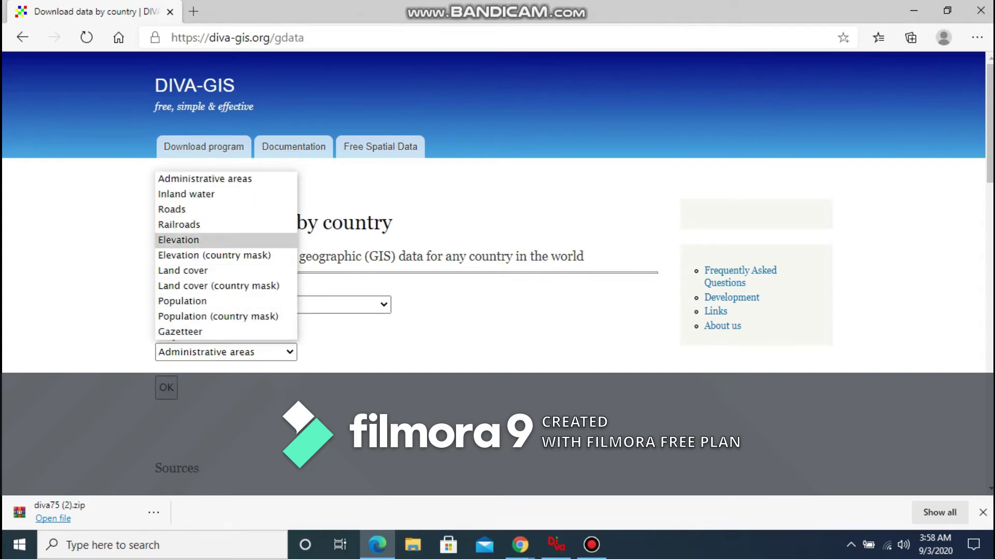
click(205, 179)
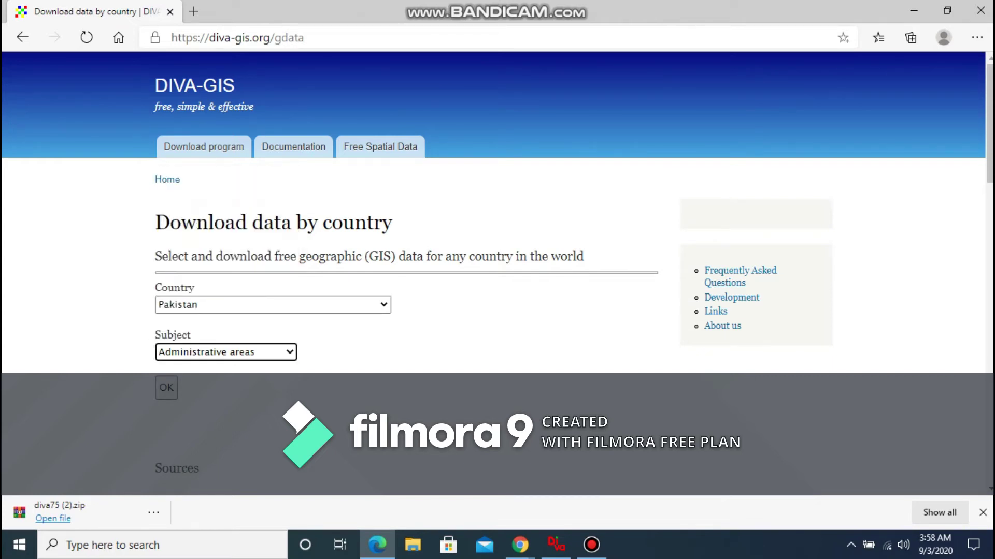
click(167, 388)
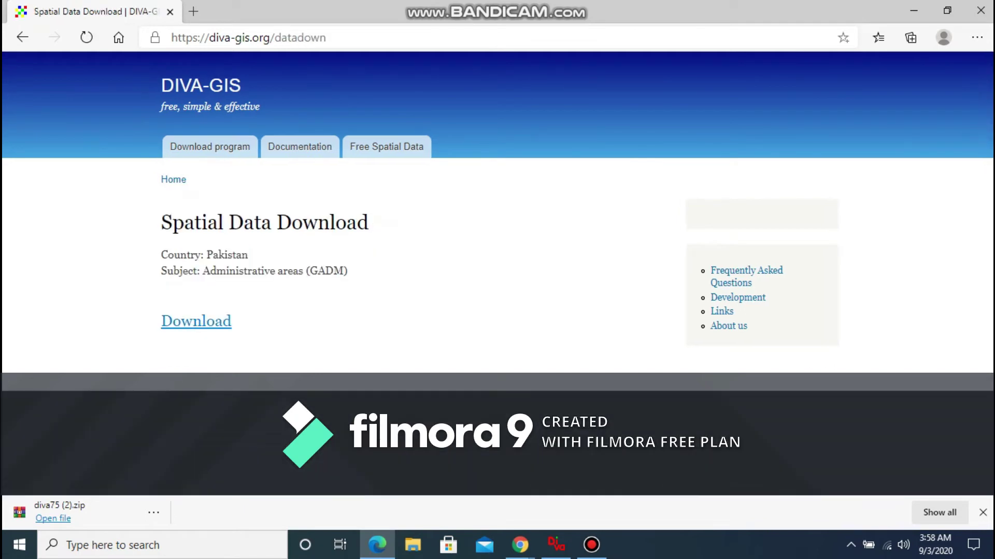
click(196, 321)
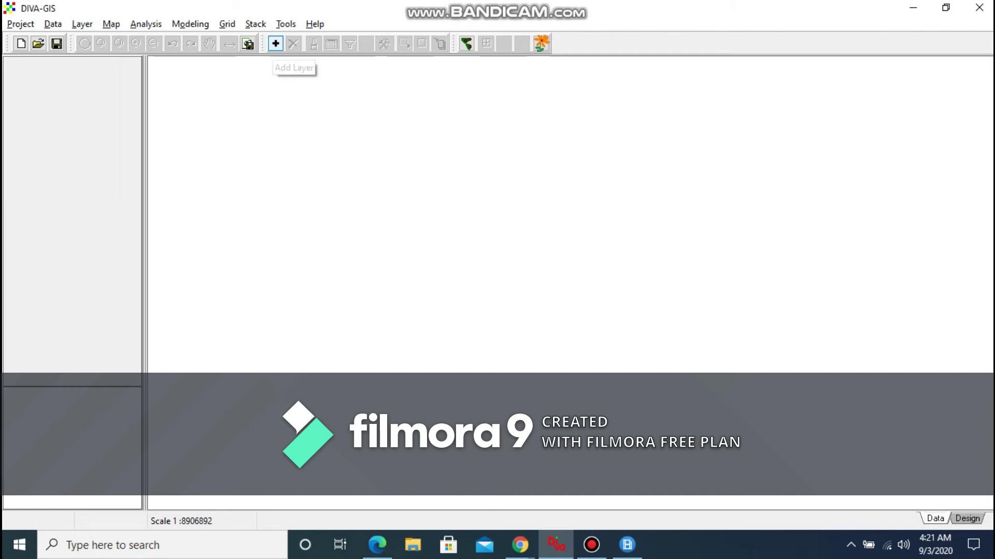
In DIVA-GIS, add the shapefile PAK_adm2.shp from the PAK_adm folder as a layer
click(275, 43)
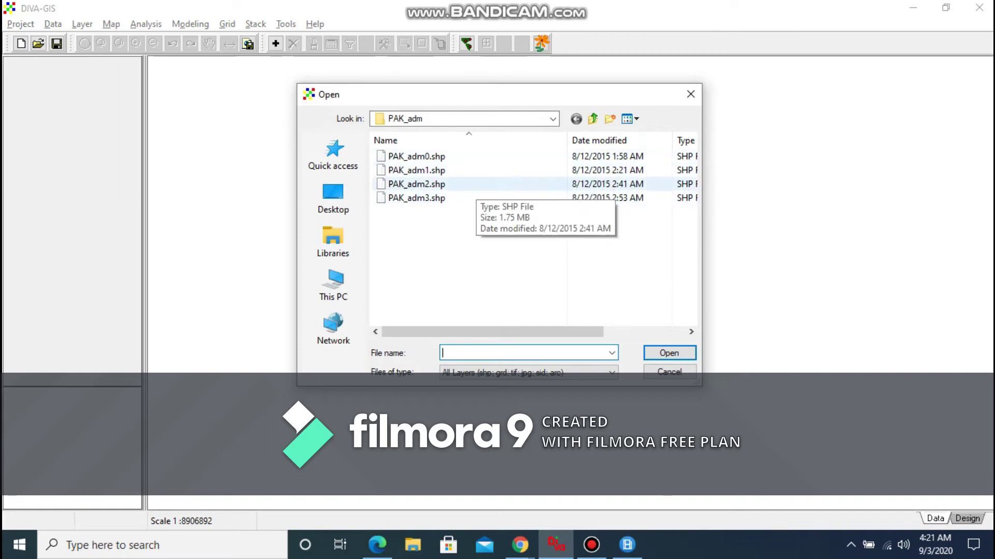
click(475, 185)
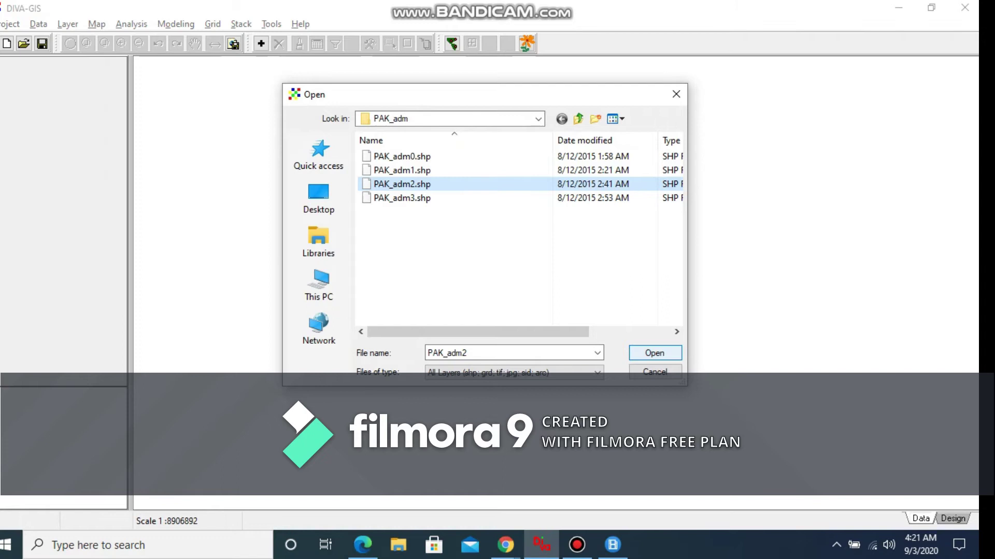
click(654, 353)
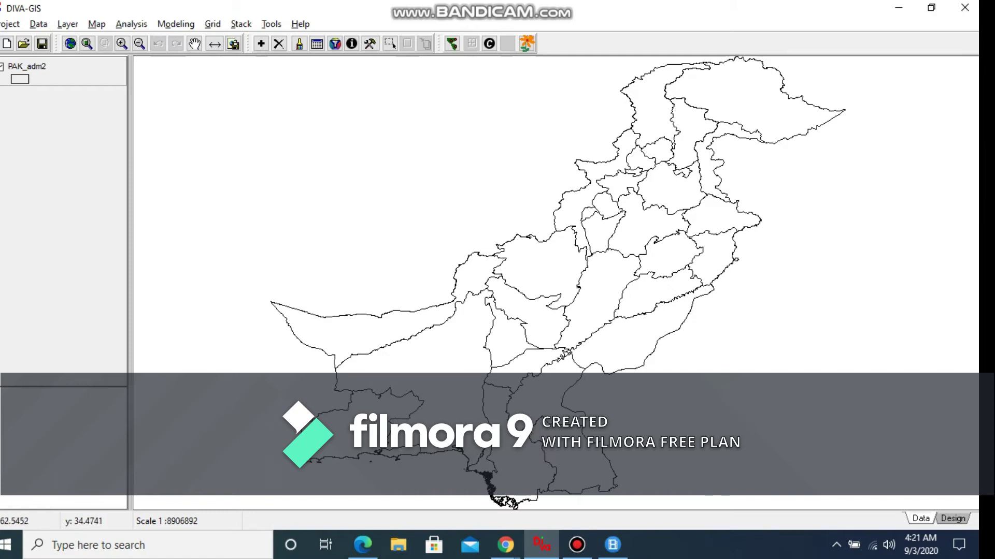
In the PAK_adm2 layer's properties, build a unique-value legend from the NAME_1 field
right_click(84, 73)
click(127, 207)
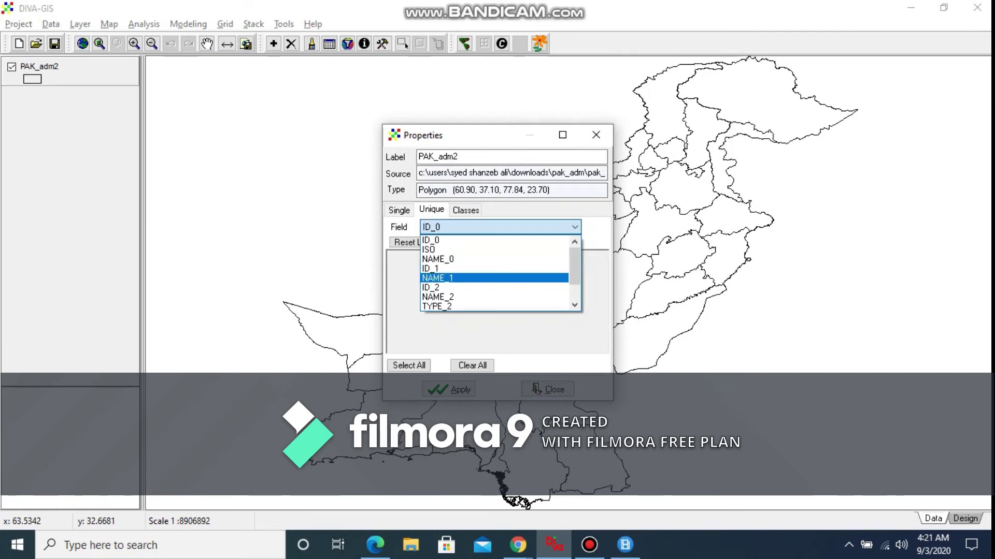
click(438, 278)
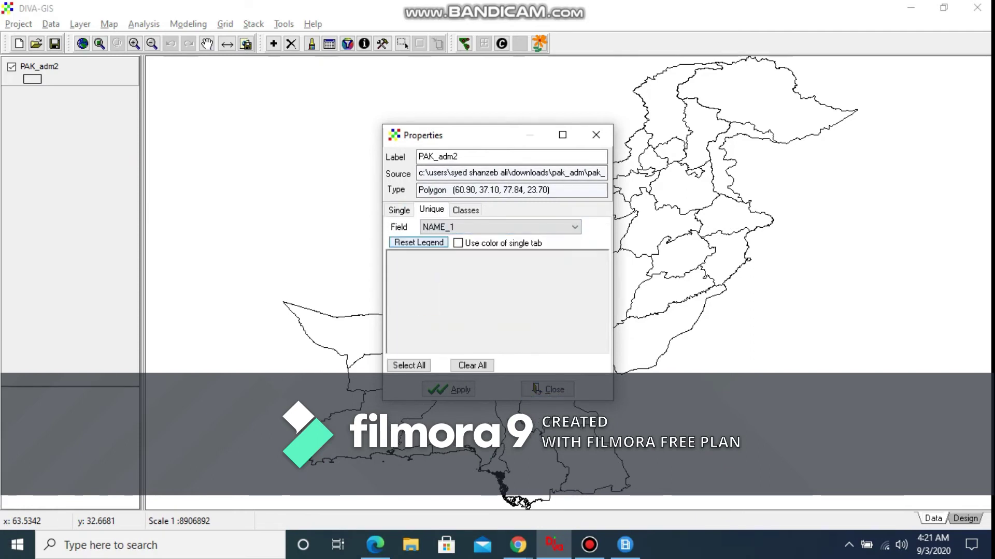
click(418, 242)
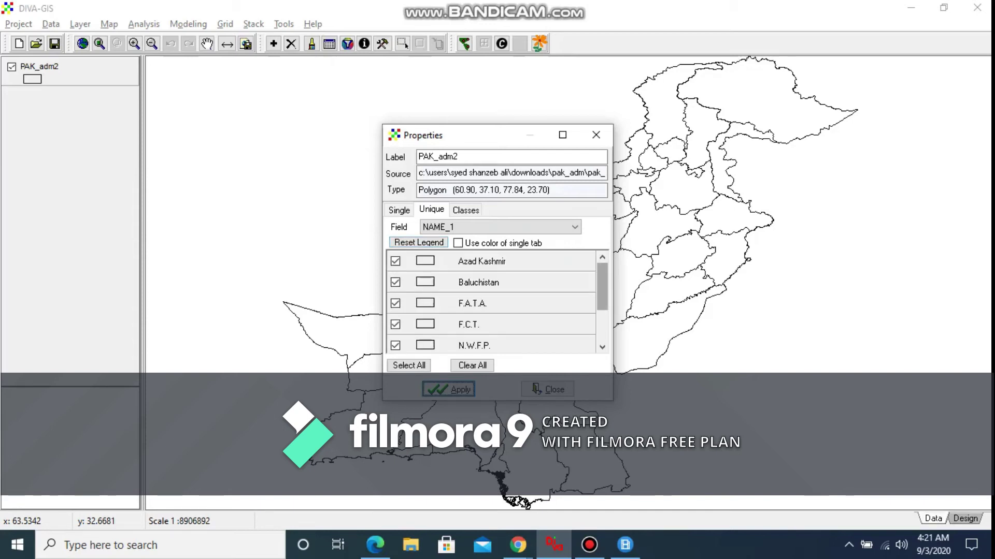
scroll(491, 303, down, 2)
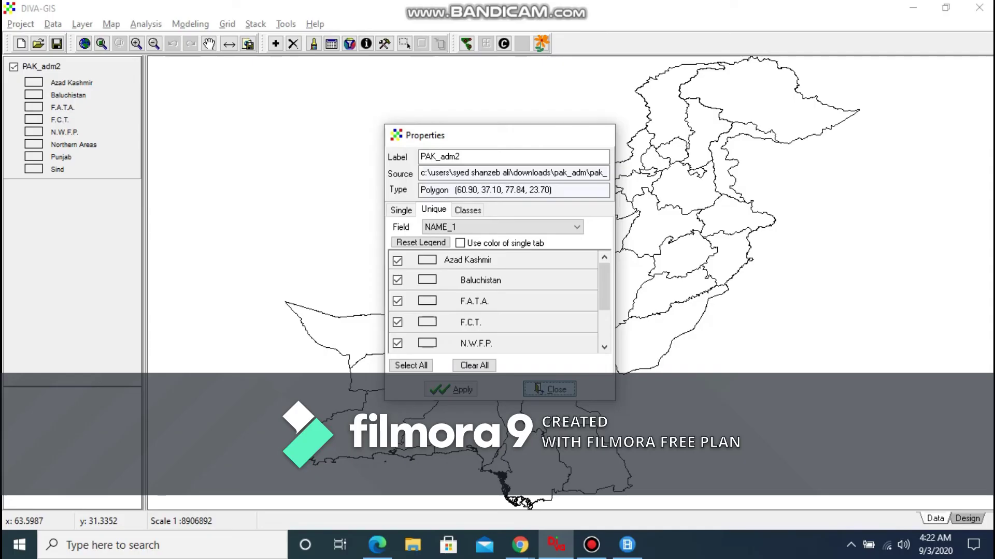
Confirm the green fill for Azad Kashmir and set the Baluchistan symbol to Solid Fill in red
click(463, 359)
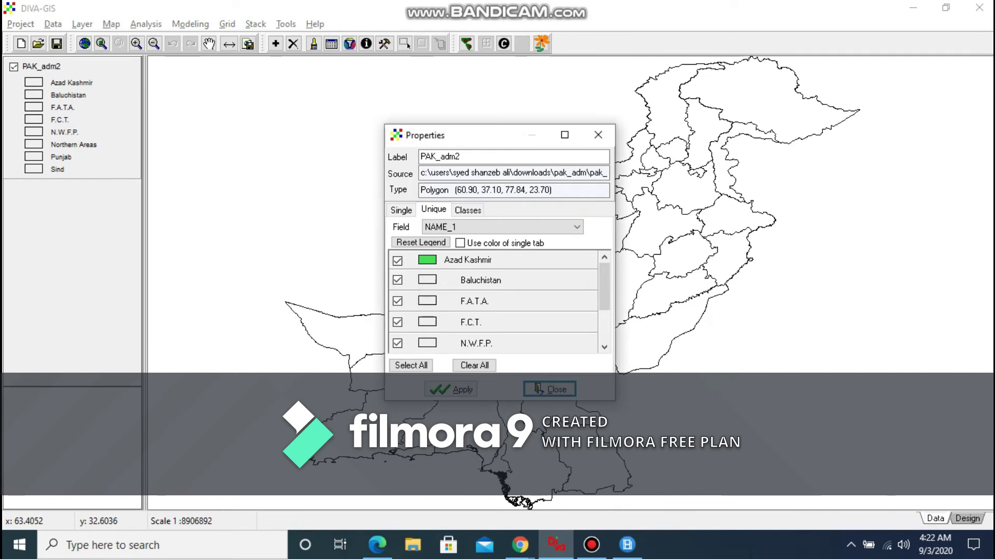
double_click(431, 280)
click(518, 199)
click(518, 202)
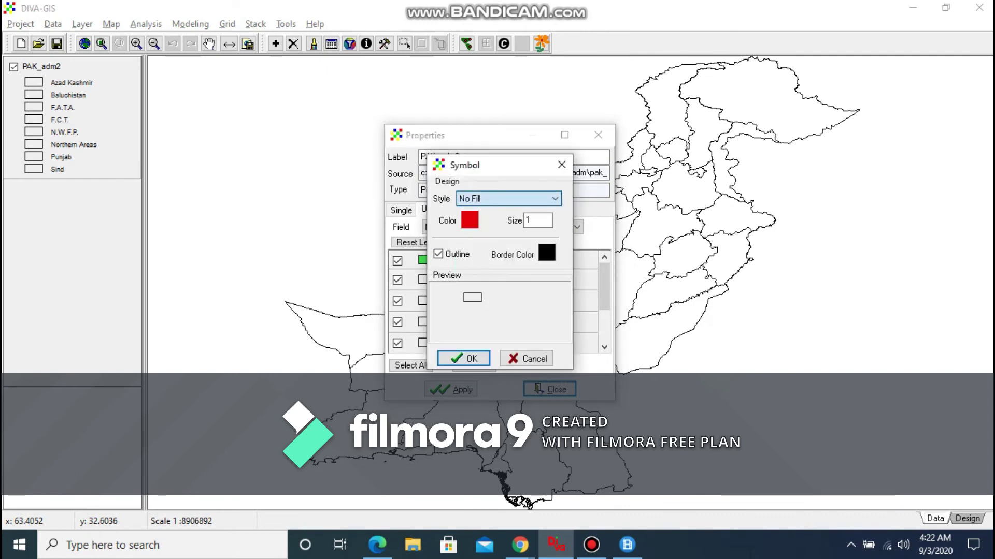
click(518, 199)
click(497, 212)
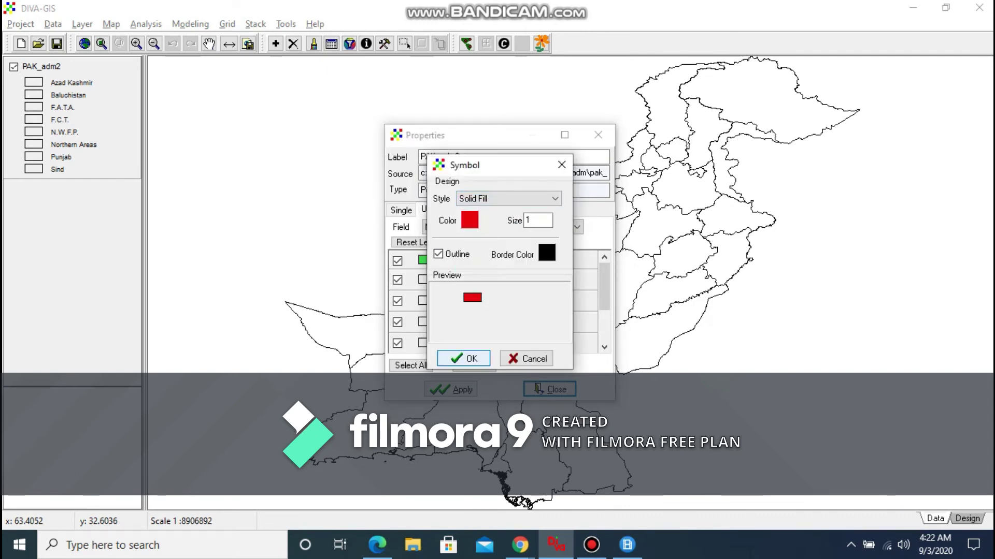
click(464, 358)
key(Return)
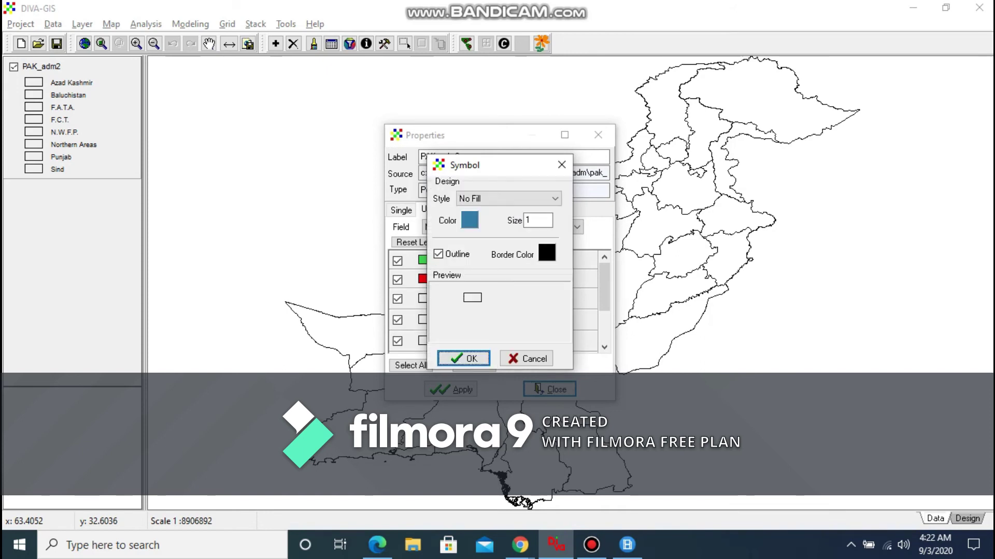
Set the F.A.T.A. symbol to Solid Fill and the F.C.T. symbol to Downward Diagonal Fill
click(518, 199)
click(497, 211)
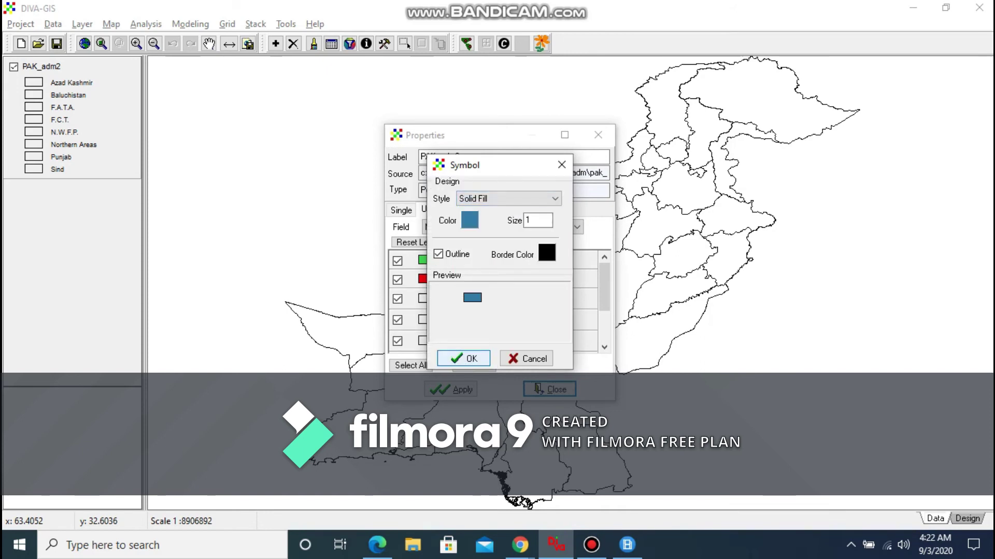
key(Return)
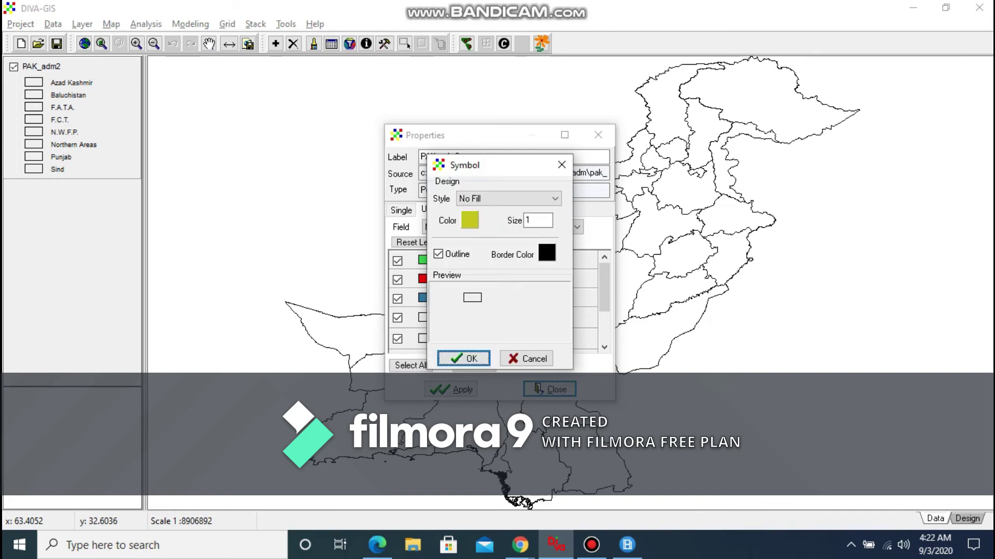
click(518, 199)
click(497, 259)
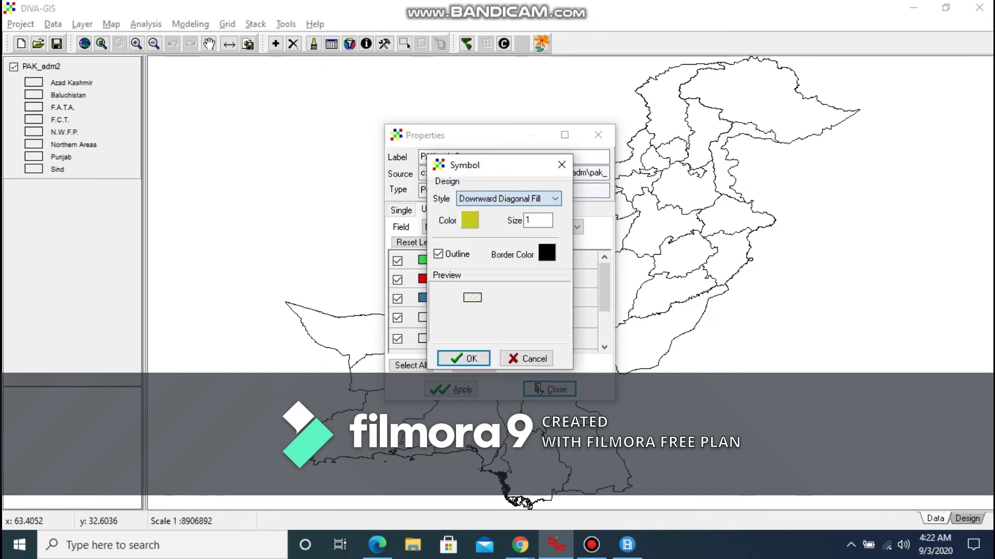
click(463, 359)
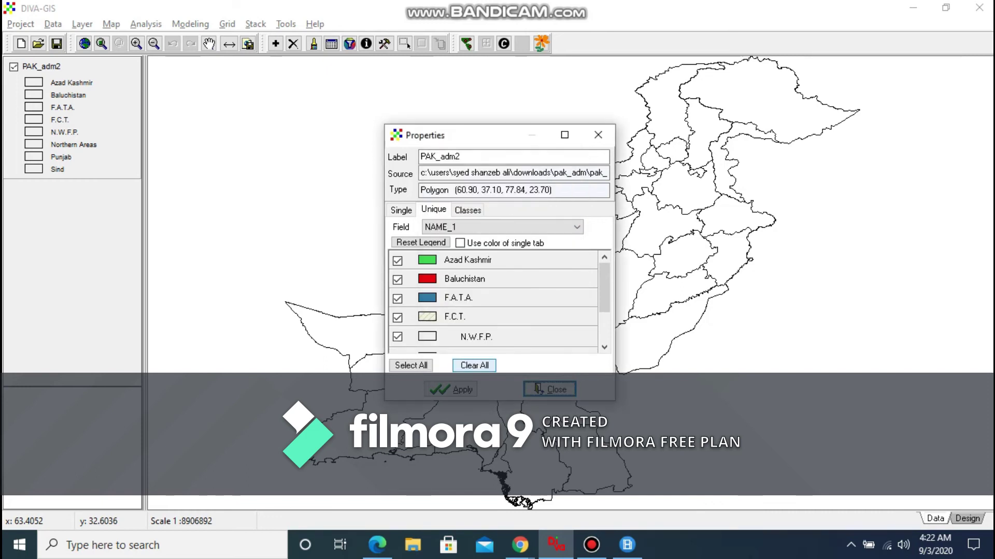
Set the N.W.F.P. symbol to Vertical Fill and close the PAK_adm2 layer's properties
double_click(427, 337)
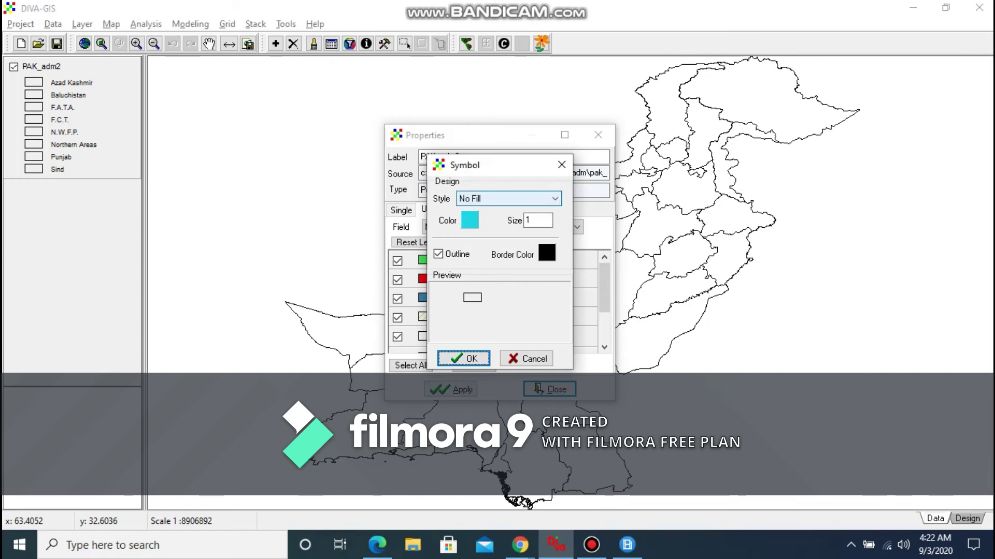
click(509, 199)
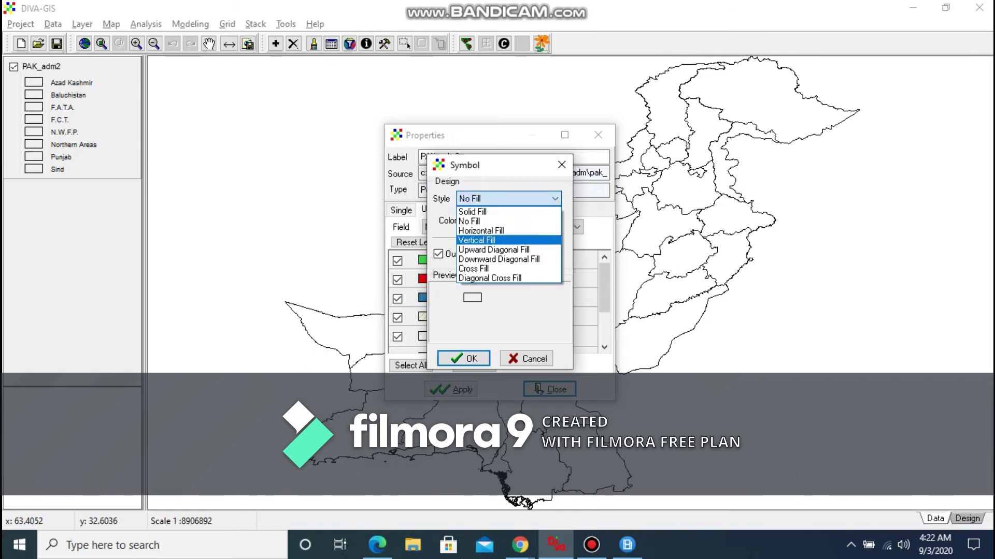
key(Return)
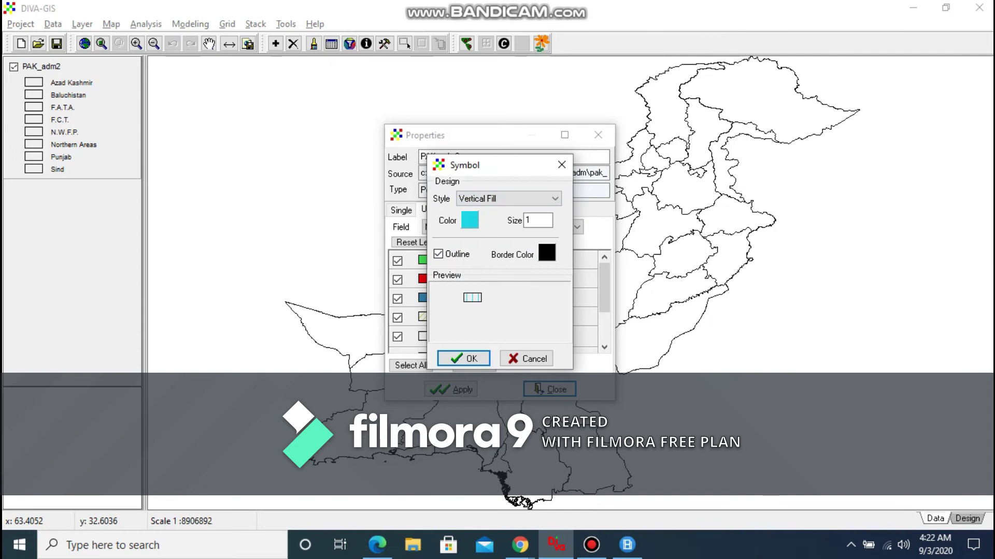
key(Return)
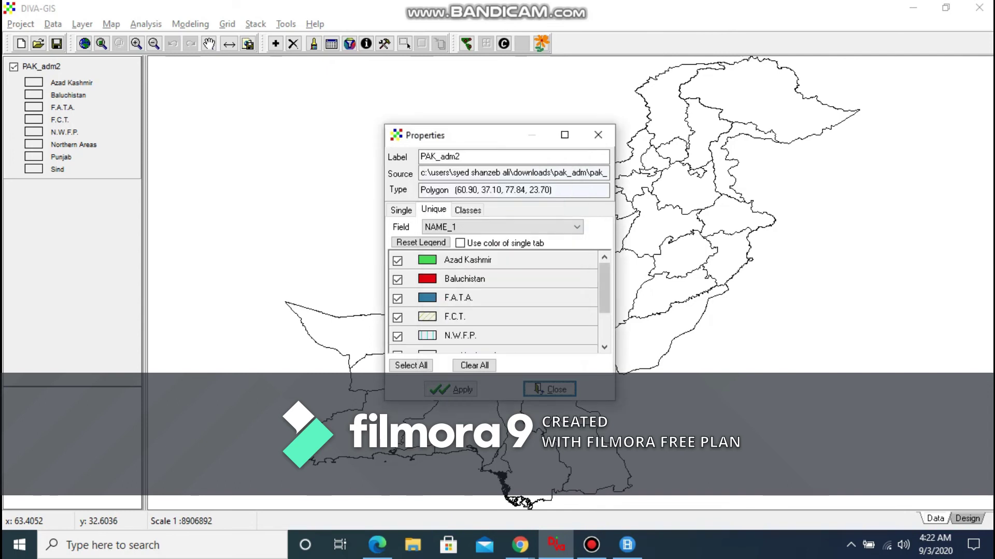
click(548, 389)
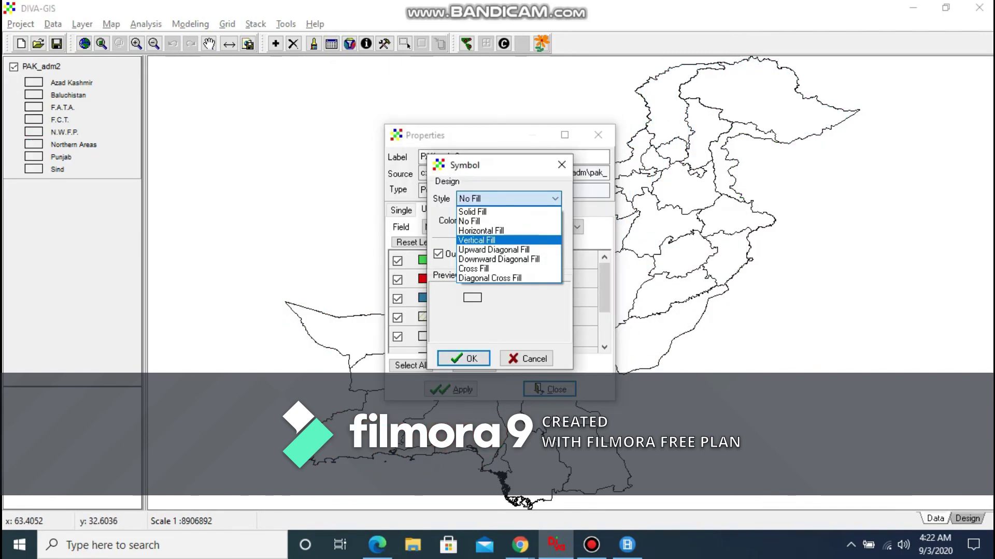
click(466, 238)
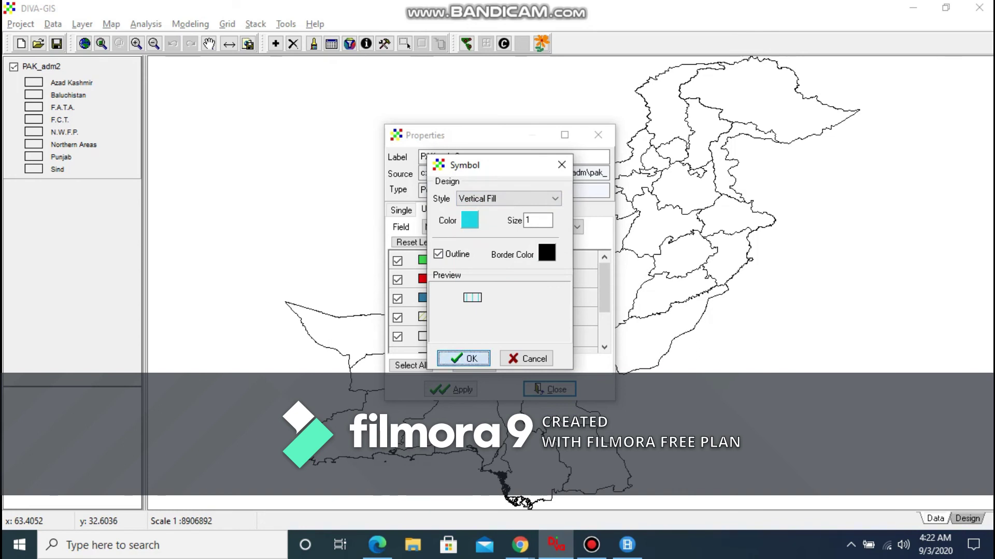
key(Return)
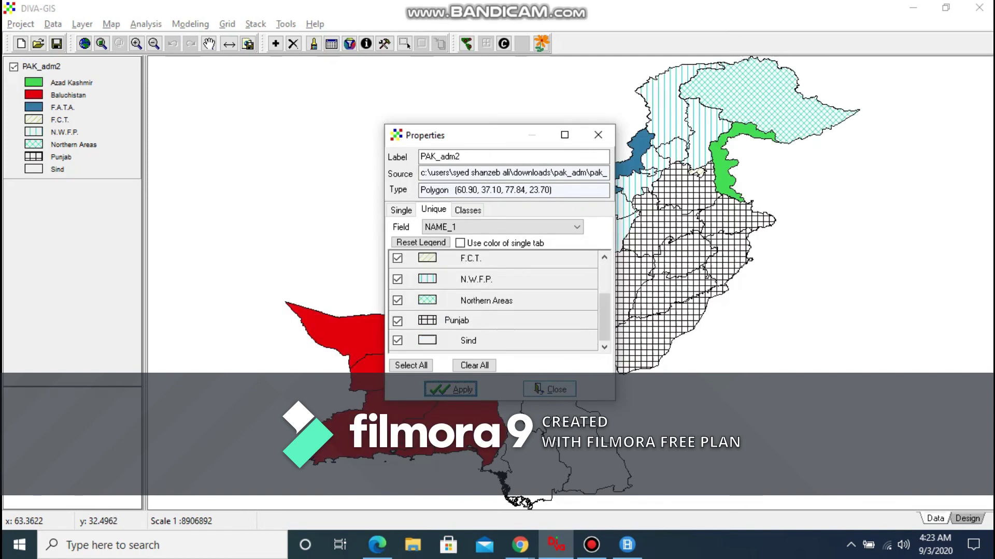
click(540, 391)
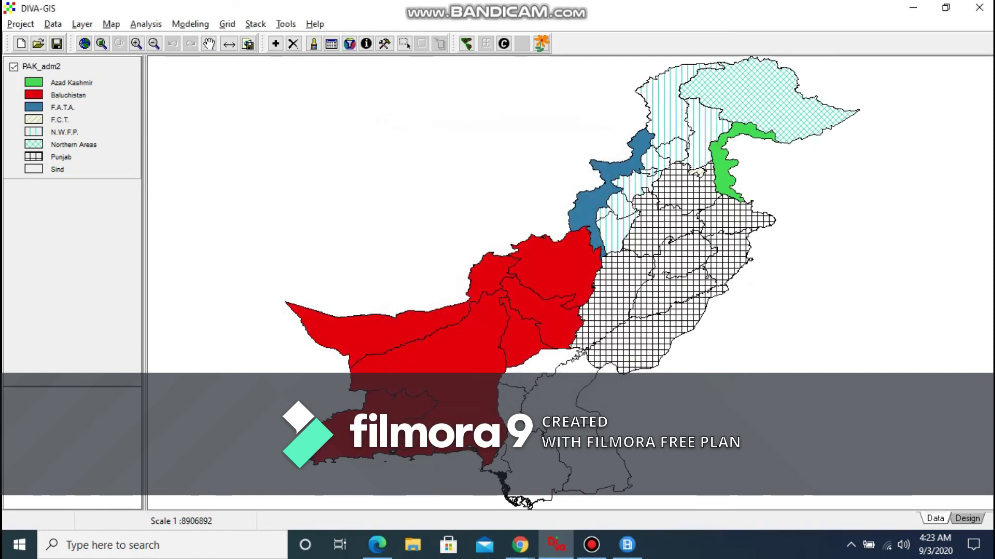